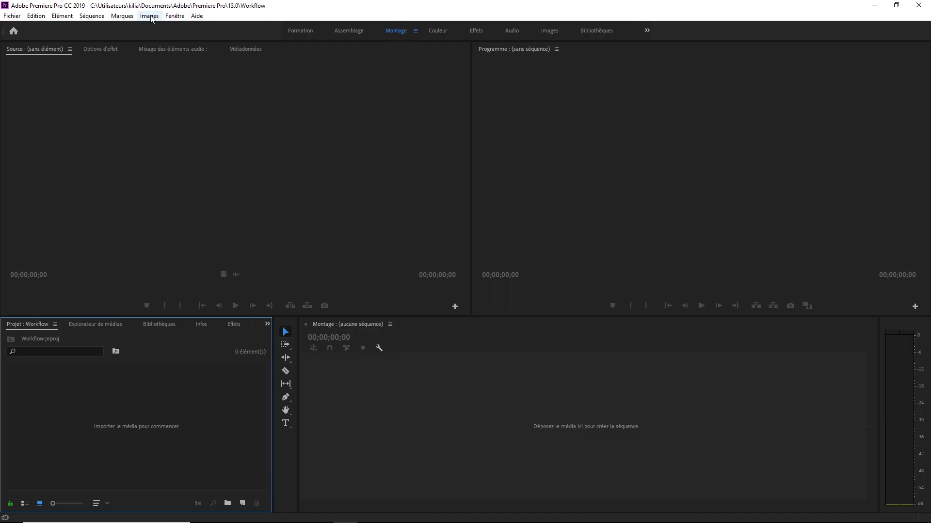
Switch to the Montage workspace and rename it Workflow in the workspace list
{"action": "left_click", "coordinate": [172, 18]}
{"action": "mouse_move", "coordinate": [214, 27]}
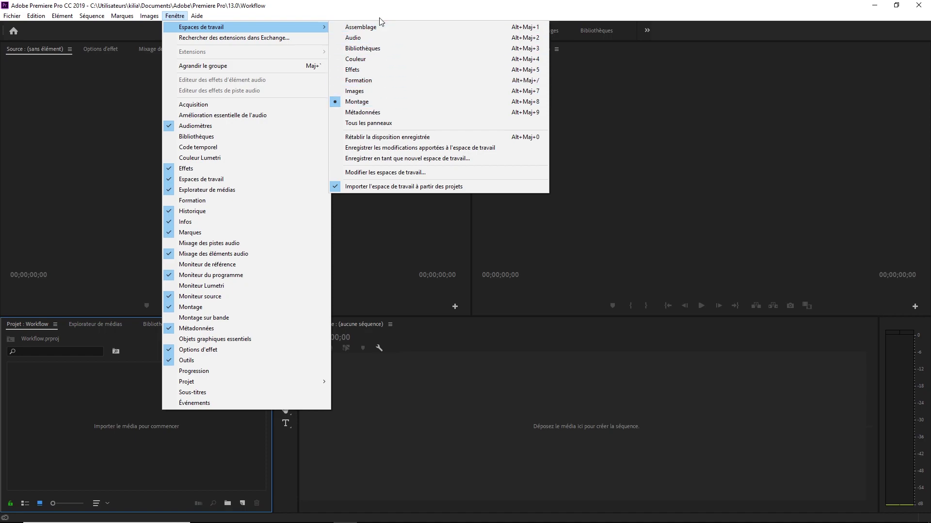
{"action": "left_click", "coordinate": [382, 102]}
{"action": "left_click", "coordinate": [404, 31]}
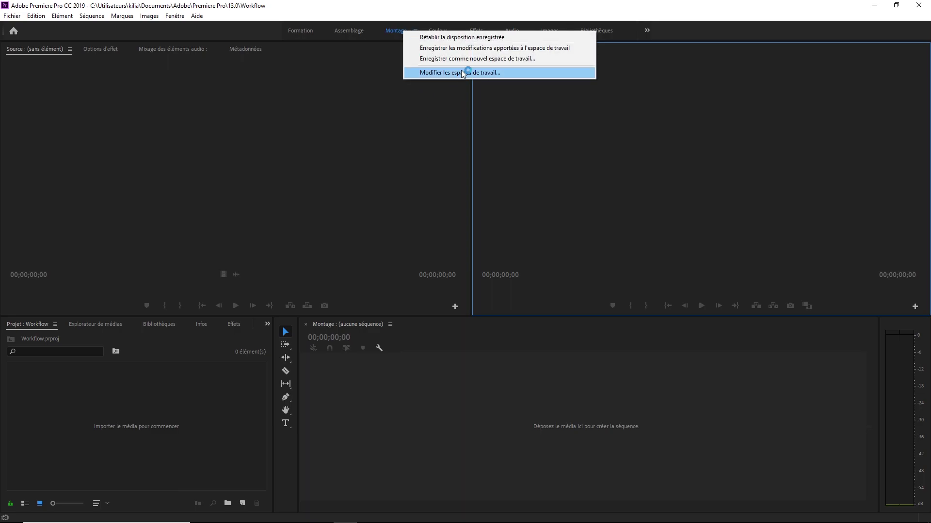
{"action": "left_click", "coordinate": [432, 73]}
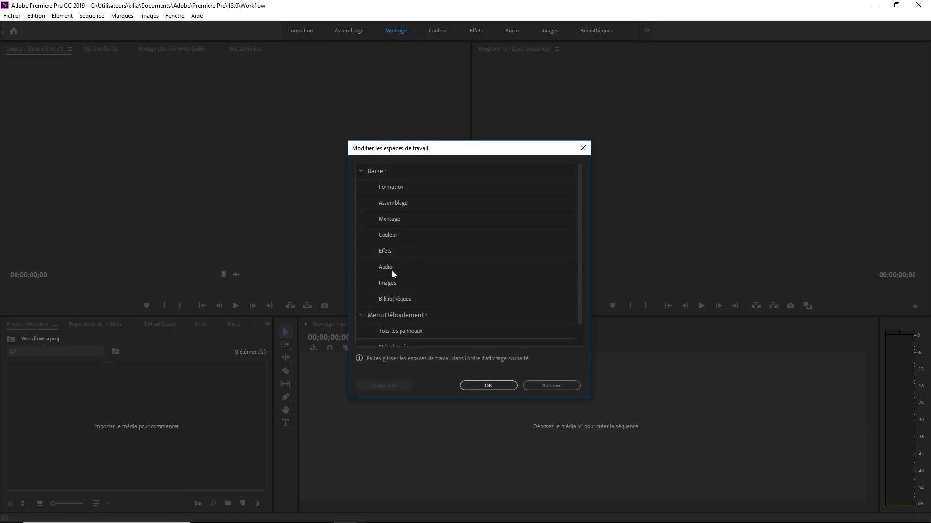
{"action": "left_click", "coordinate": [390, 219]}
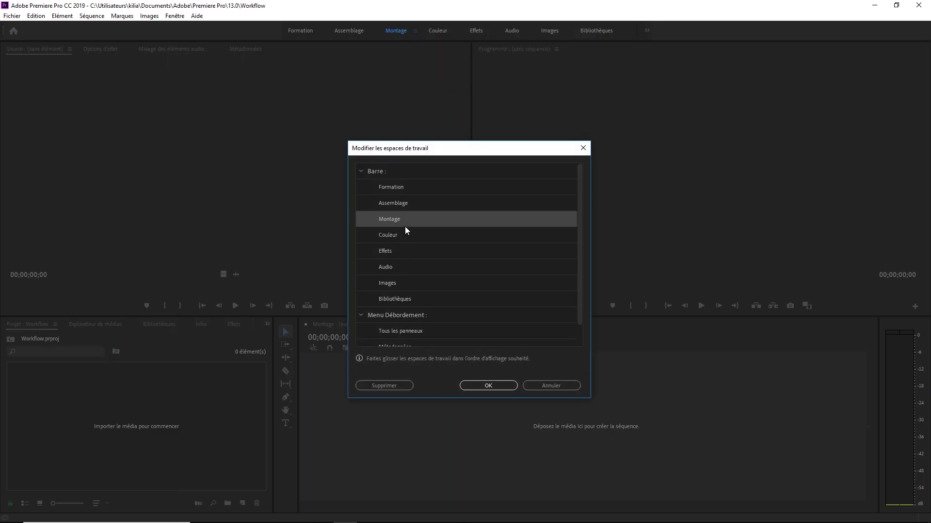
{"action": "left_click", "coordinate": [399, 220]}
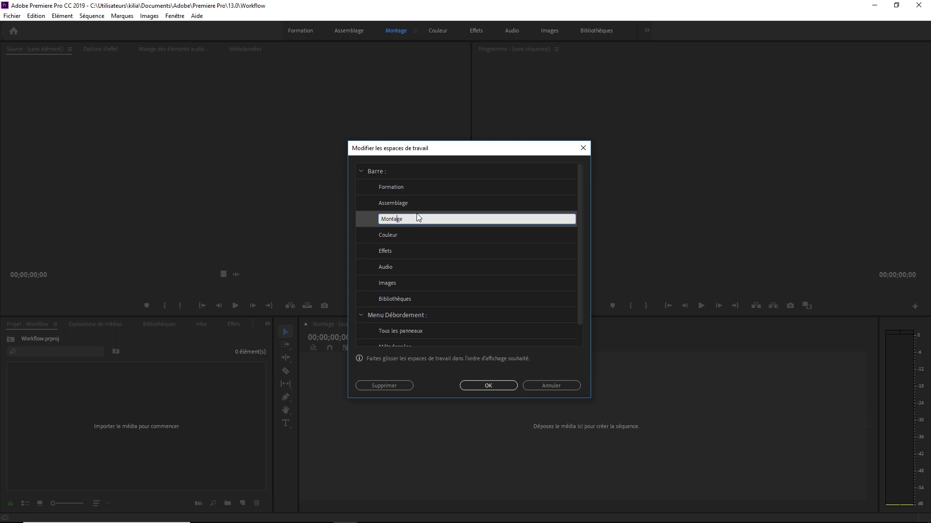
{"action": "key", "text": "ctrl+a"}
{"action": "type", "text": "Workflow"}
{"action": "key", "text": "Return"}
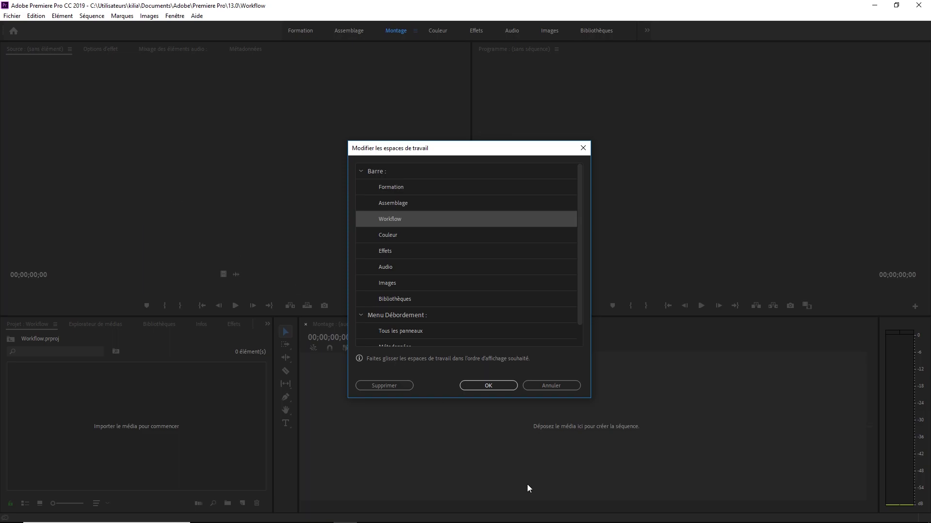
{"action": "left_click", "coordinate": [509, 389]}
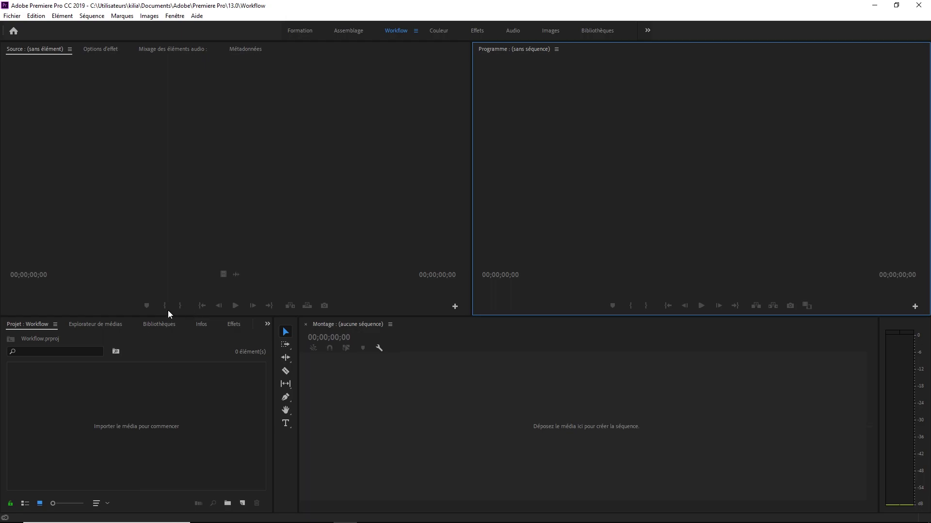
Make the monitor area slightly taller, narrow the Projet panel, and shrink the tools panel to a single column
{"action": "mouse_move", "coordinate": [163, 316]}
{"action": "left_mouse_down"}
{"action": "mouse_move", "coordinate": [164, 302]}
{"action": "mouse_move", "coordinate": [167, 334]}
{"action": "left_mouse_up"}
{"action": "left_click_drag", "start_coordinate": [271, 375], "coordinate": [204, 368]}
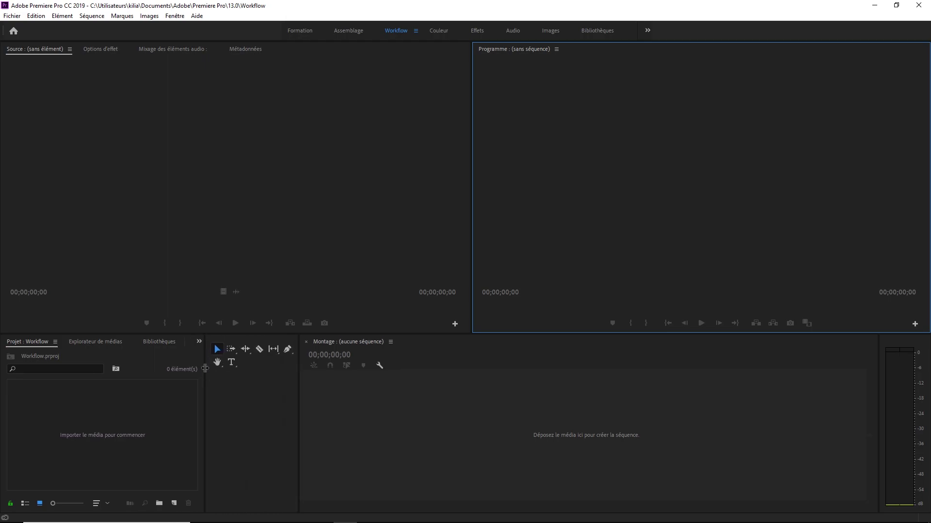
{"action": "left_click", "coordinate": [116, 429]}
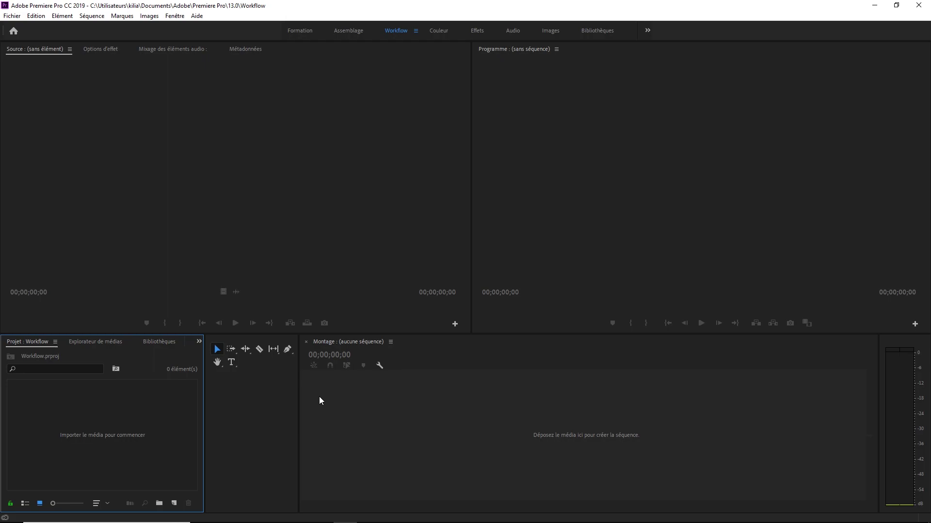
{"action": "left_click_drag", "start_coordinate": [298, 390], "coordinate": [224, 383]}
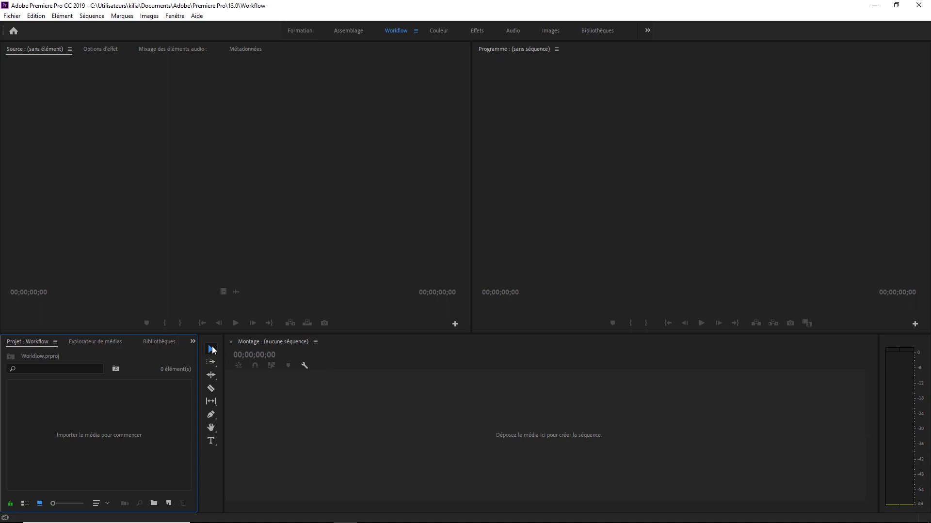
Try out the Razor, Pen and Text tools, ending on the Selection tool
{"action": "left_click", "coordinate": [211, 388]}
{"action": "key", "text": "v"}
{"action": "key", "text": "p"}
{"action": "key", "text": "t"}
{"action": "left_click", "coordinate": [222, 374]}
{"action": "key", "text": "v"}
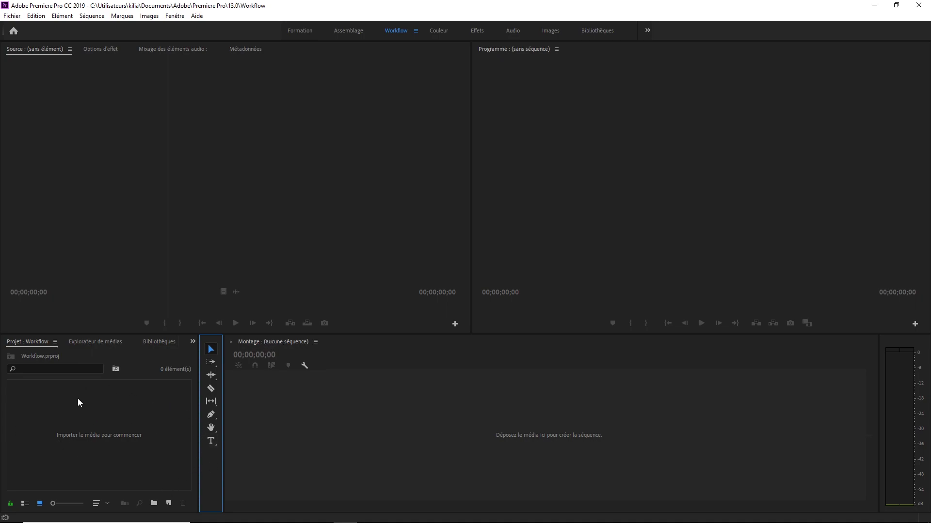
Narrow the Projet panel slightly and tighten the tools panel around its single column of tools
{"action": "mouse_move", "coordinate": [199, 418]}
{"action": "left_mouse_down"}
{"action": "mouse_move", "coordinate": [99, 410]}
{"action": "mouse_move", "coordinate": [195, 410]}
{"action": "left_mouse_up"}
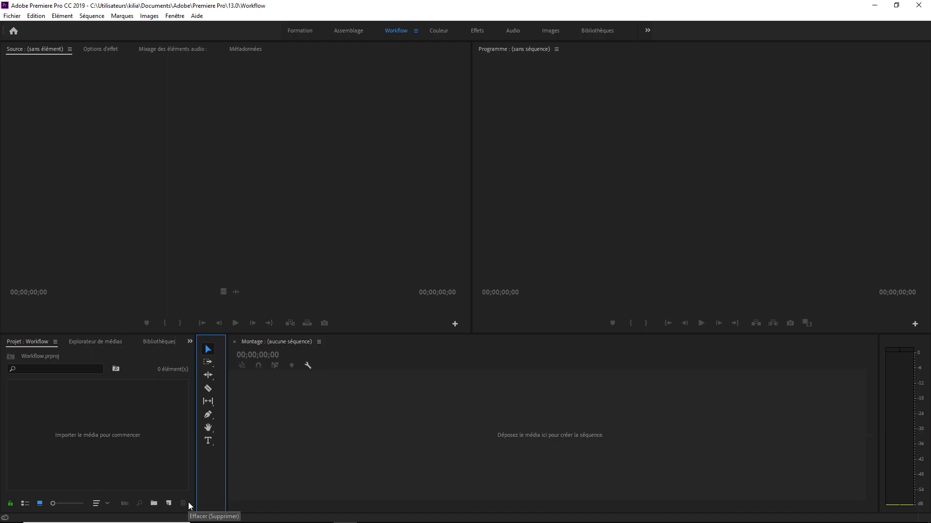
{"action": "left_click_drag", "start_coordinate": [227, 393], "coordinate": [221, 392]}
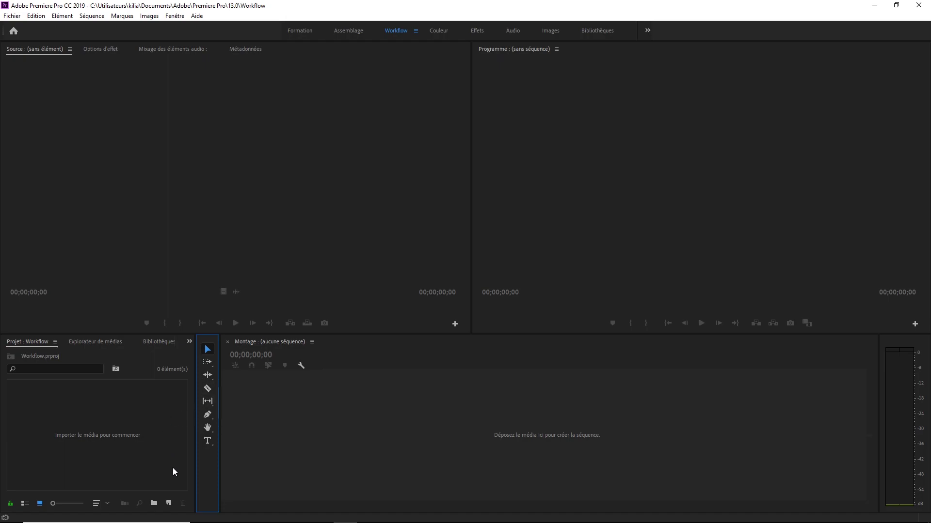
{"action": "left_click", "coordinate": [169, 505]}
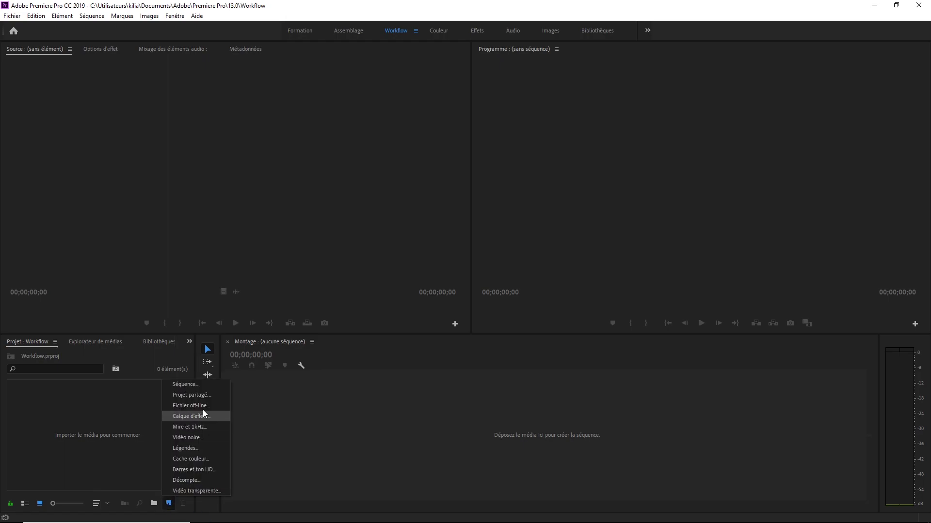
{"action": "left_click", "coordinate": [202, 414]}
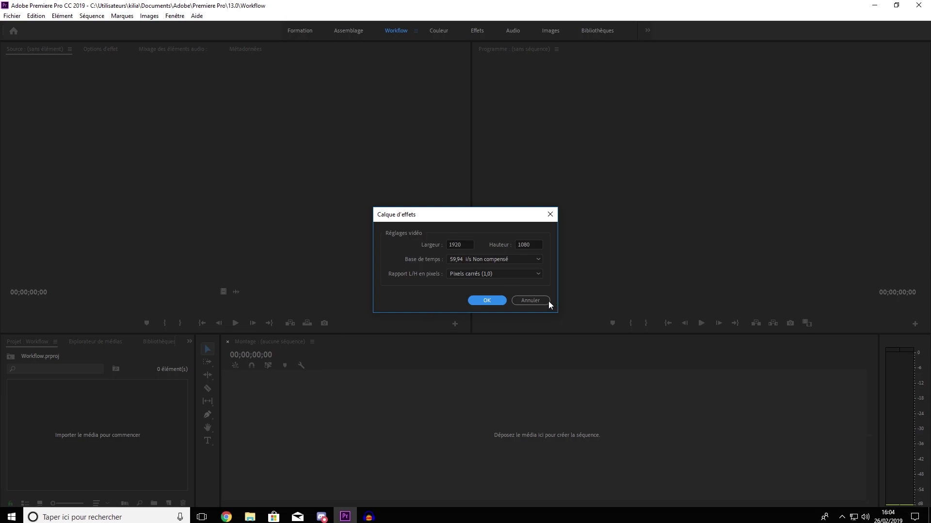
{"action": "left_click", "coordinate": [548, 301]}
Narrow the Projet panel a little further to give the timeline more width
{"action": "mouse_move", "coordinate": [195, 429]}
{"action": "left_mouse_down"}
{"action": "mouse_move", "coordinate": [503, 430]}
{"action": "mouse_move", "coordinate": [177, 429]}
{"action": "mouse_move", "coordinate": [189, 430]}
{"action": "left_mouse_up"}
{"action": "left_click", "coordinate": [528, 396]}
{"action": "left_click_drag", "start_coordinate": [525, 386], "coordinate": [190, 380]}
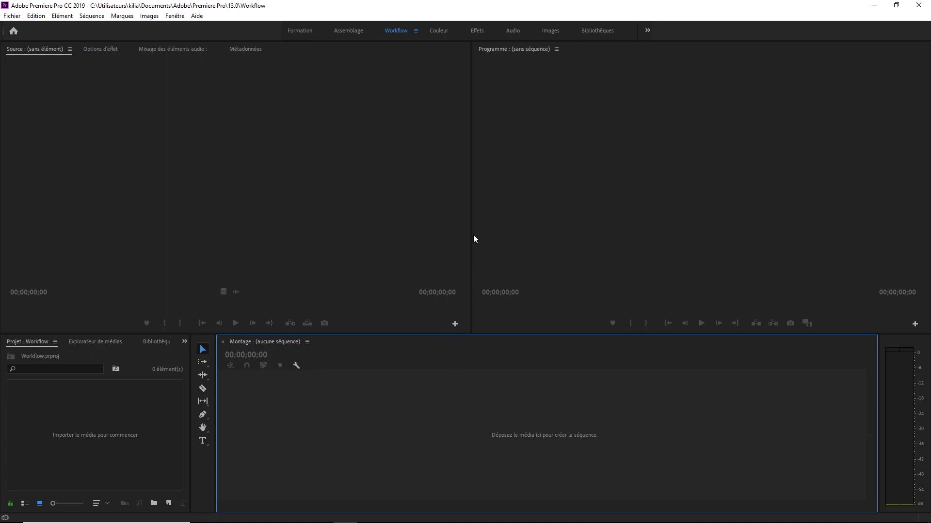
Shrink the Source panel group to about a quarter of the screen width, enlarging the Programme monitor, and display Options d'effet
{"action": "left_click_drag", "start_coordinate": [471, 233], "coordinate": [243, 218]}
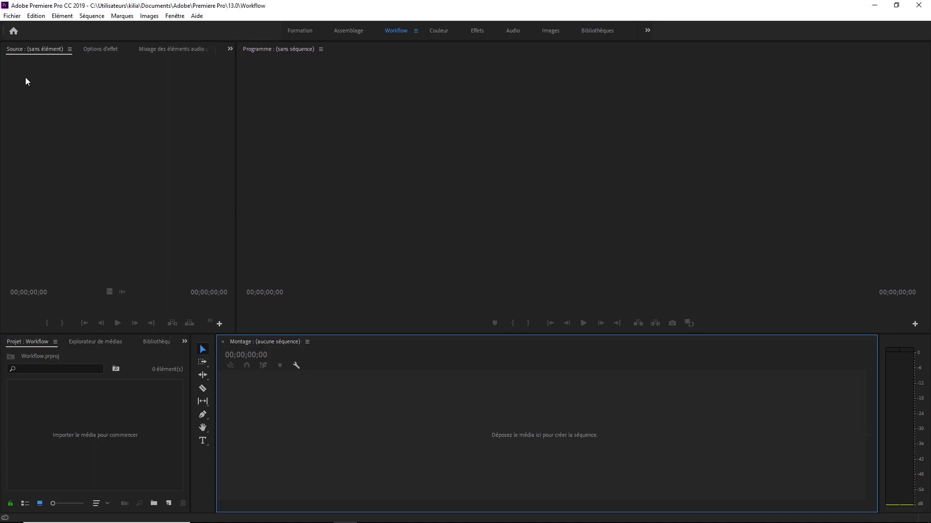
{"action": "left_click", "coordinate": [103, 49]}
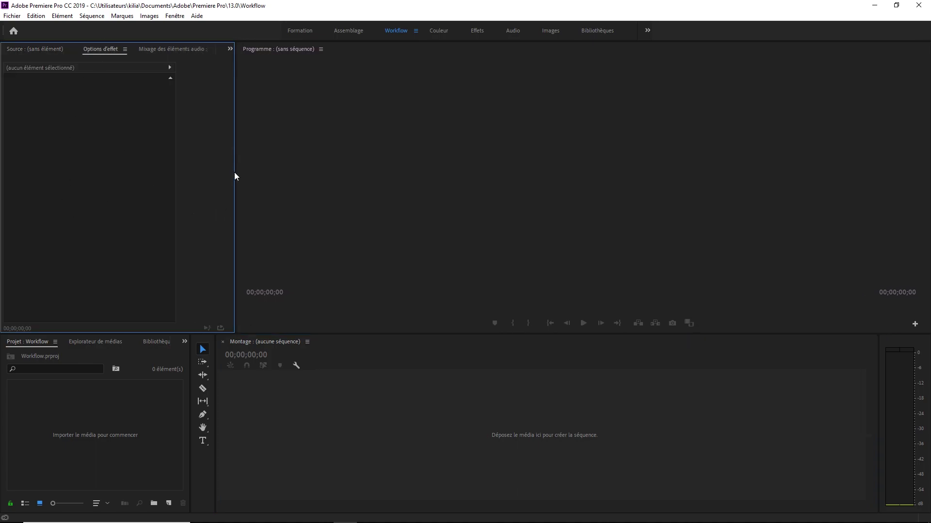
{"action": "left_click_drag", "start_coordinate": [232, 175], "coordinate": [225, 173]}
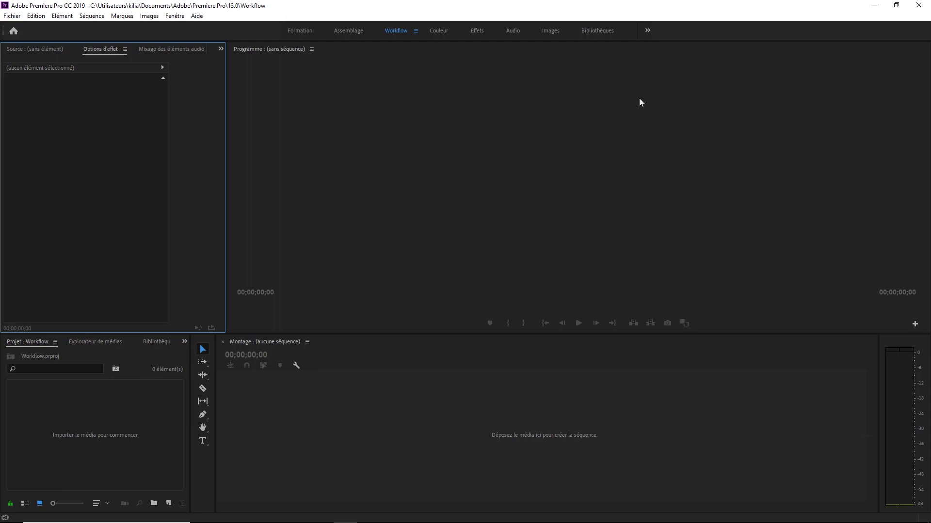
Display the Effets panel and dock it in its own area directly beneath Options d'effet
{"action": "left_click", "coordinate": [184, 341]}
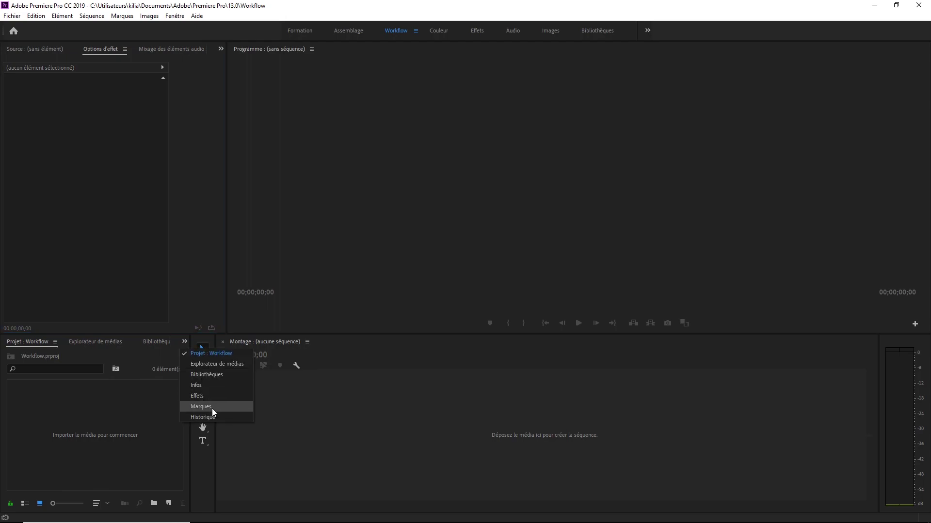
{"action": "left_click", "coordinate": [100, 372]}
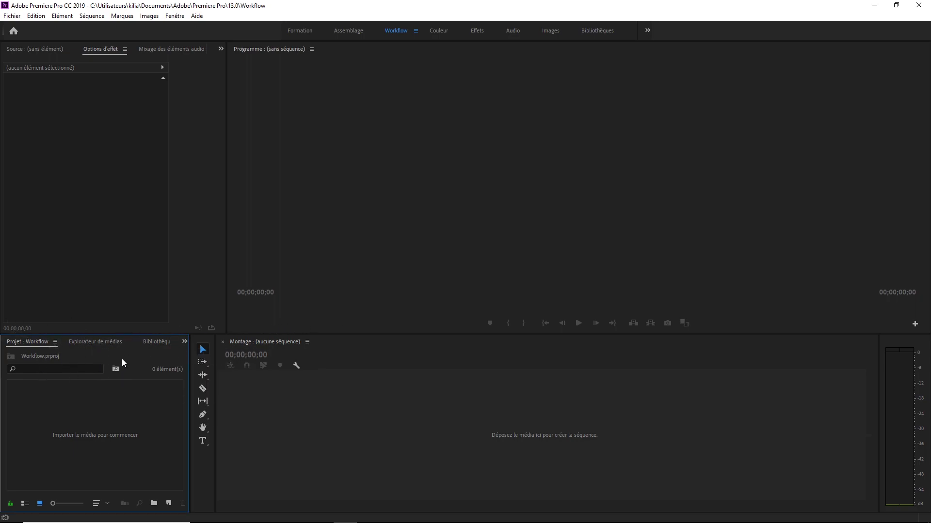
{"action": "left_click", "coordinate": [184, 342]}
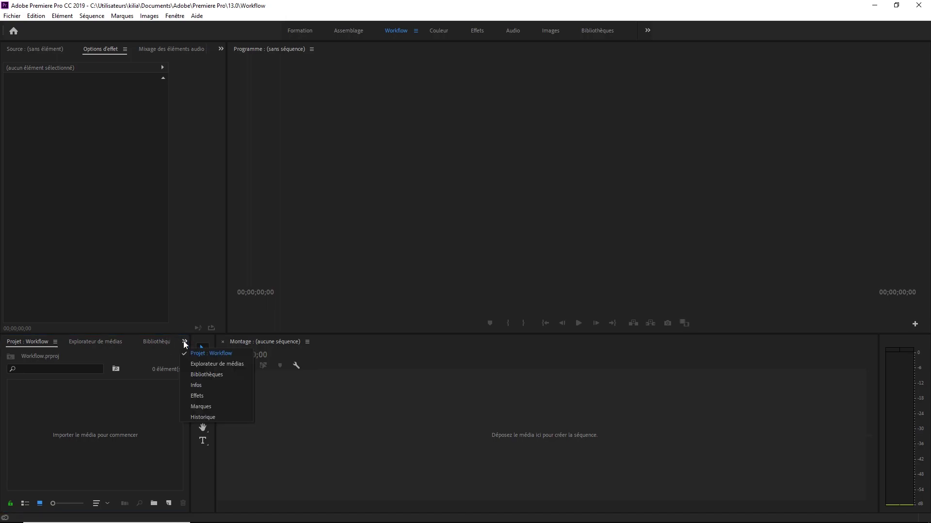
{"action": "left_click", "coordinate": [244, 397]}
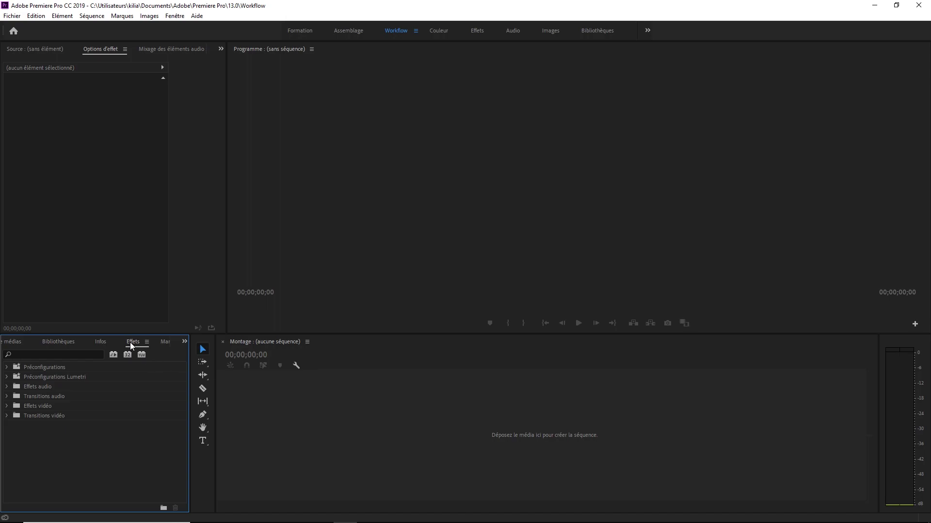
{"action": "left_click_drag", "start_coordinate": [141, 318], "coordinate": [97, 328]}
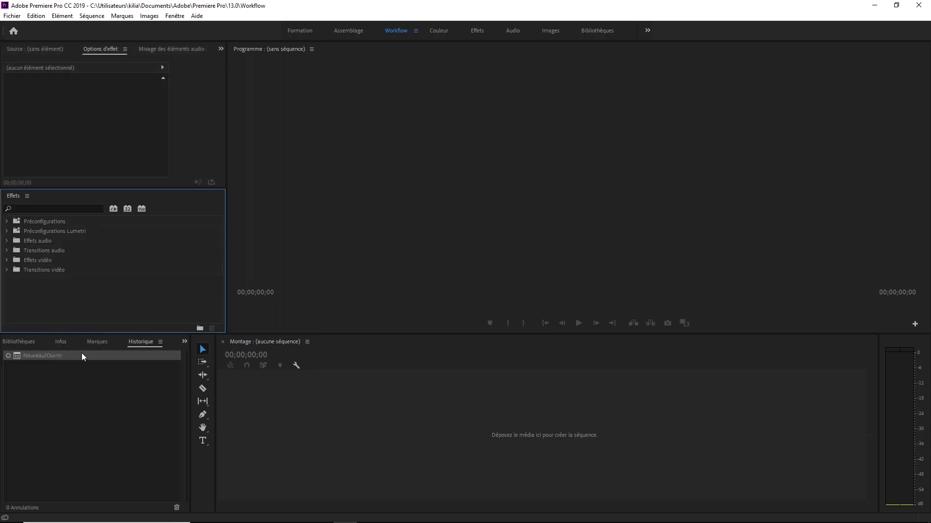
Look through the Bibliothèques, Infos and Marques panels and return that group to the Projet panel
{"action": "left_click", "coordinate": [34, 342]}
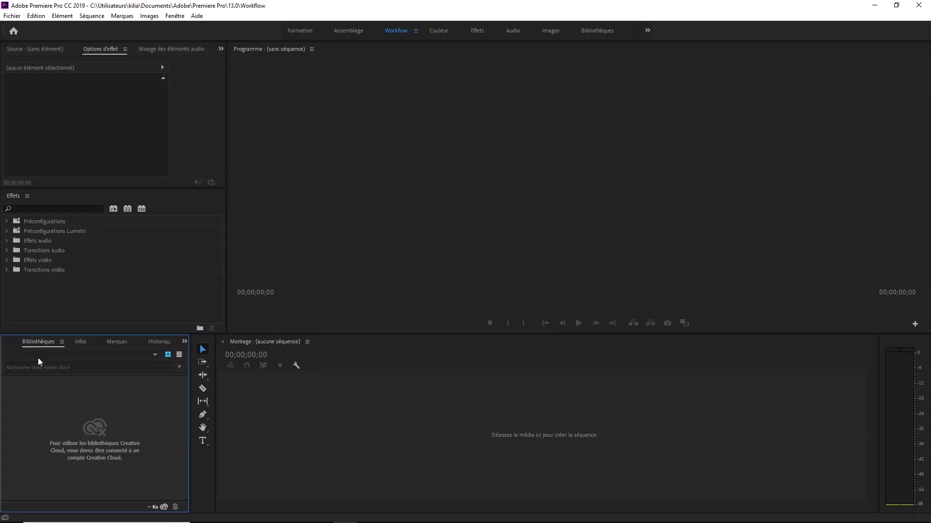
{"action": "left_click", "coordinate": [81, 342]}
{"action": "left_click", "coordinate": [128, 343]}
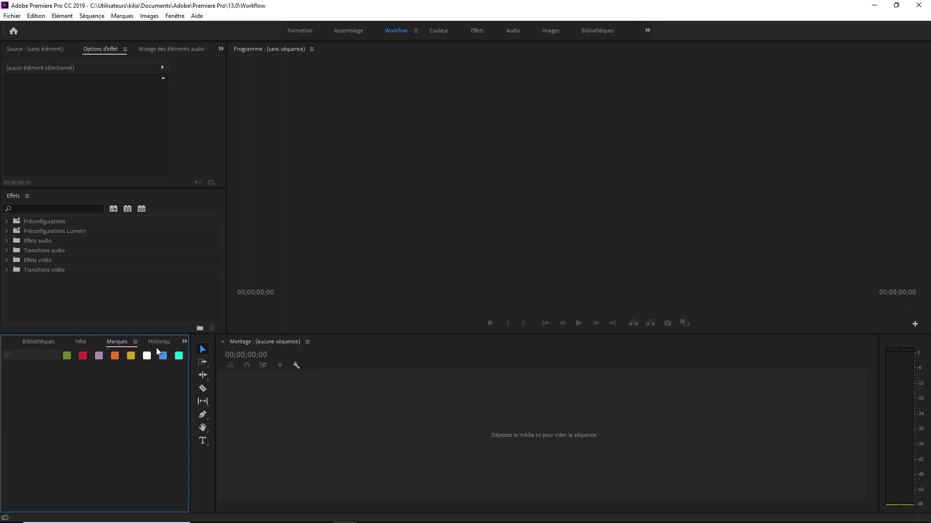
{"action": "left_click", "coordinate": [24, 342]}
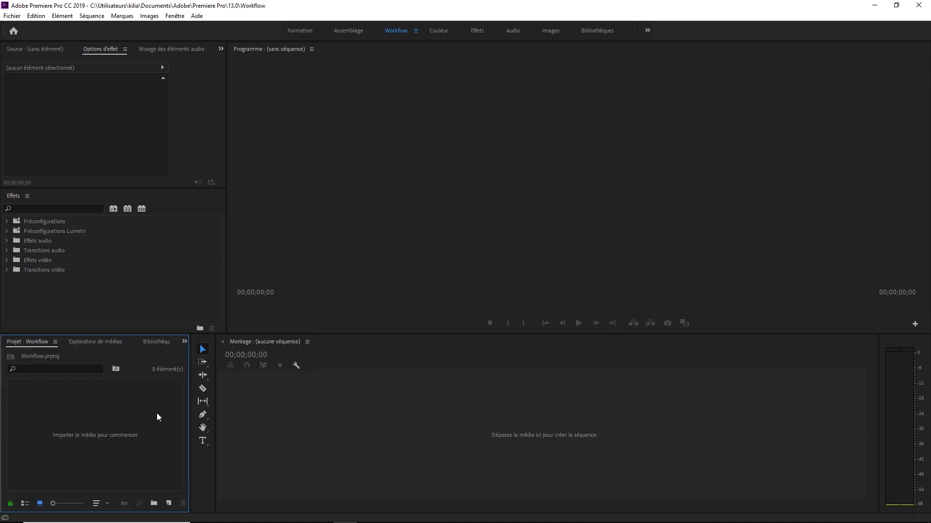
Reduce the Effets panel's height in favour of Options d'effet and widen both panels to about a third of the screen
{"action": "left_click_drag", "start_coordinate": [121, 188], "coordinate": [130, 238]}
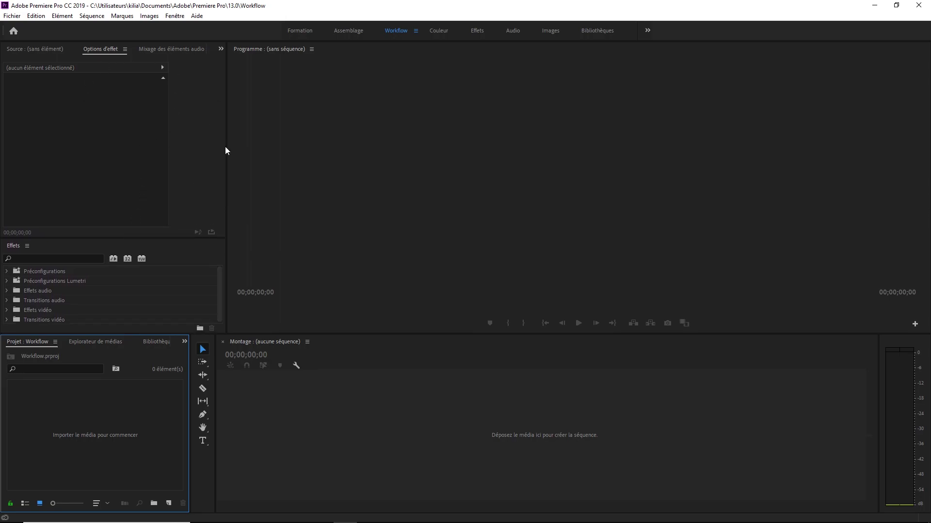
{"action": "left_click_drag", "start_coordinate": [226, 150], "coordinate": [306, 164]}
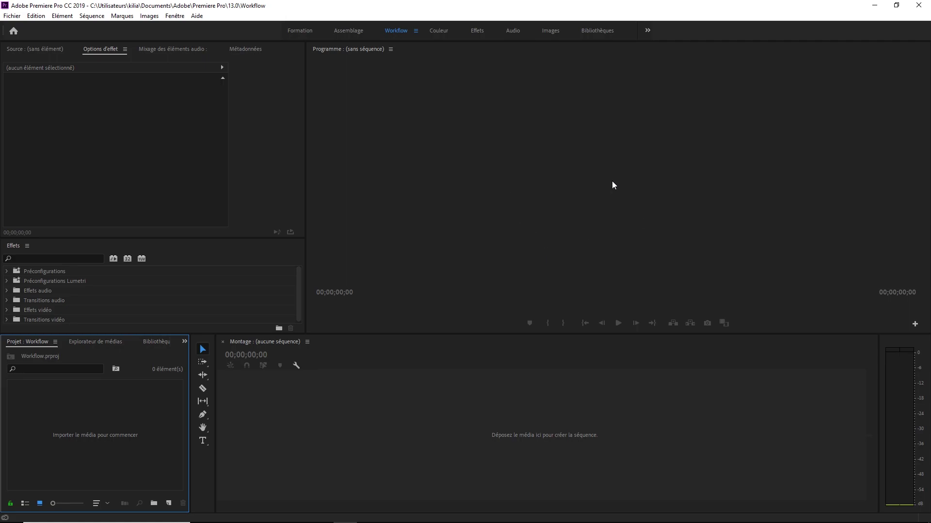
Check the Workflow entry in the list of workspaces and close the list
{"action": "right_click", "coordinate": [398, 30]}
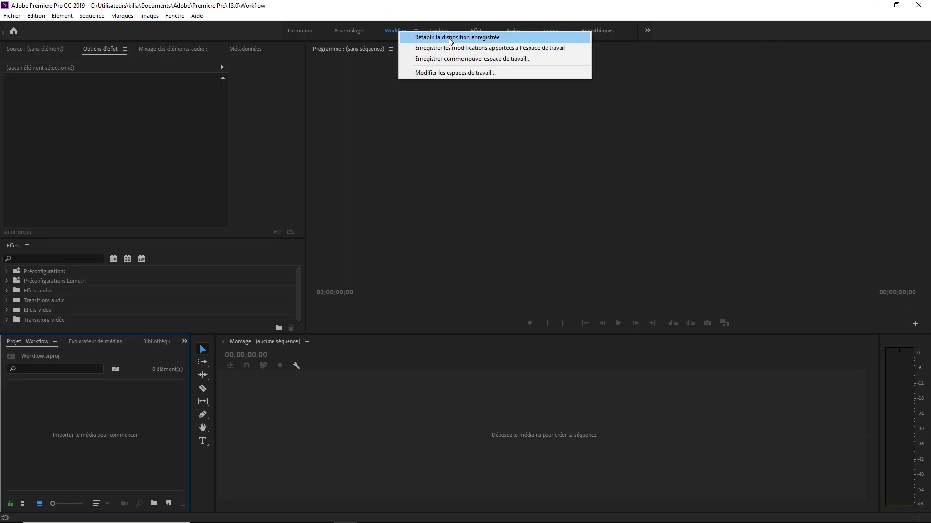
{"action": "left_click", "coordinate": [448, 72]}
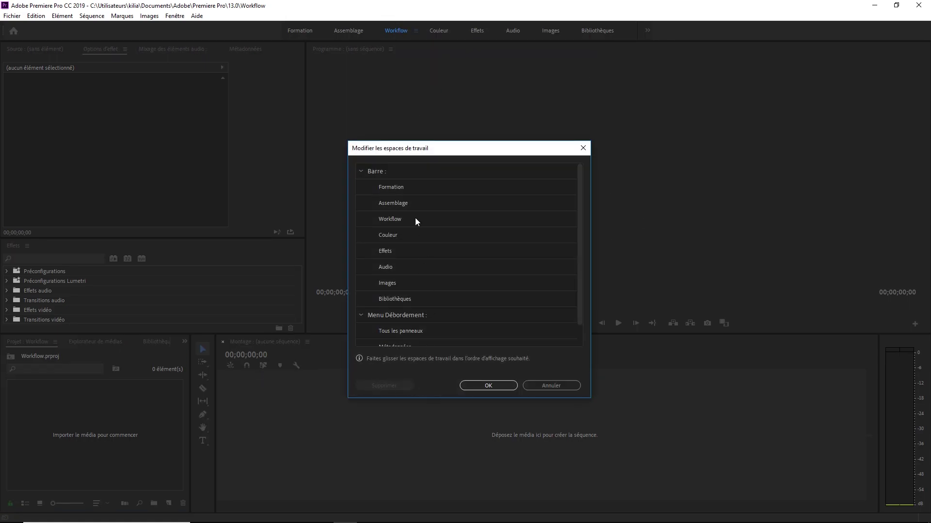
{"action": "left_click", "coordinate": [397, 220]}
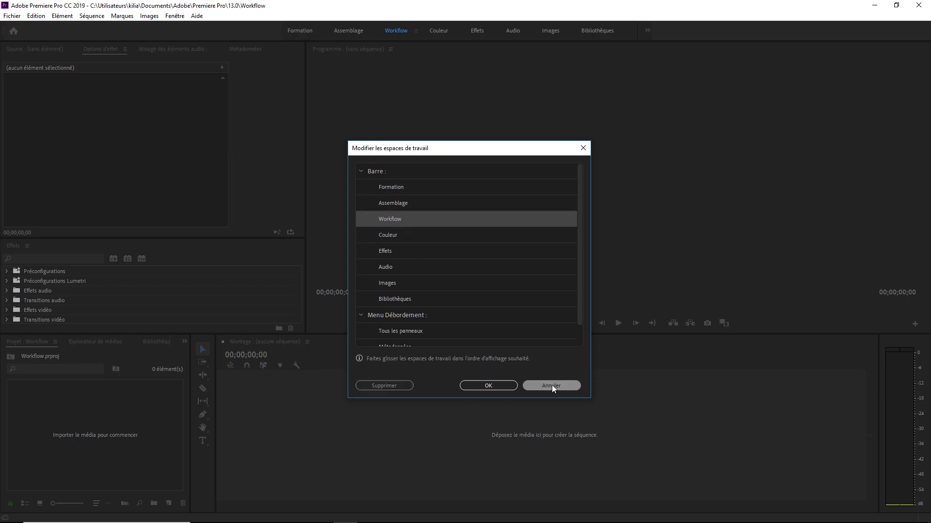
{"action": "left_click", "coordinate": [496, 386]}
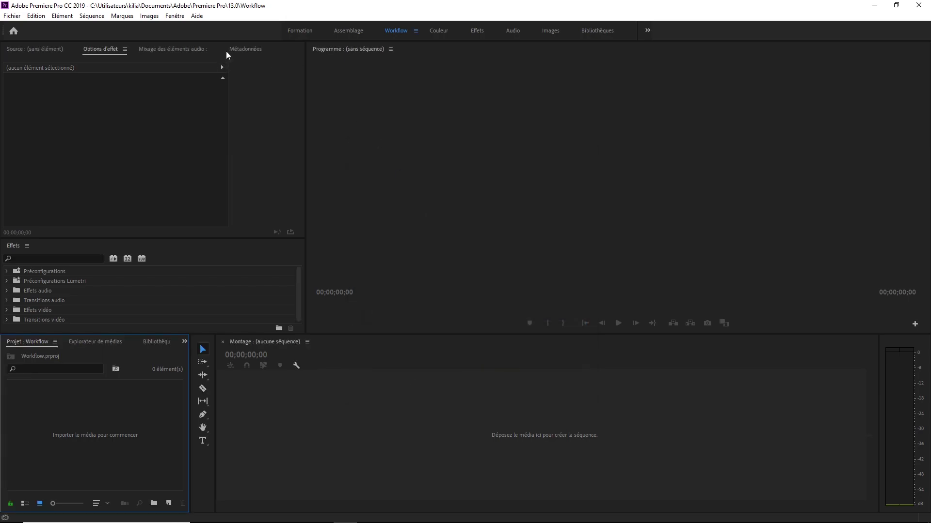
Reorder the workspaces so that Workflow comes first in the workspace bar, ahead of Formation and Assemblage
{"action": "left_click", "coordinate": [415, 30]}
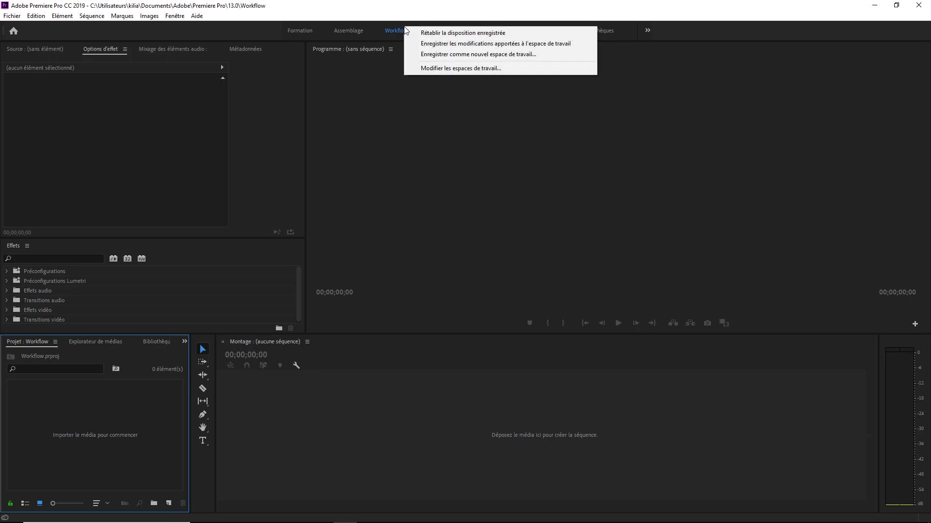
{"action": "left_click", "coordinate": [453, 68]}
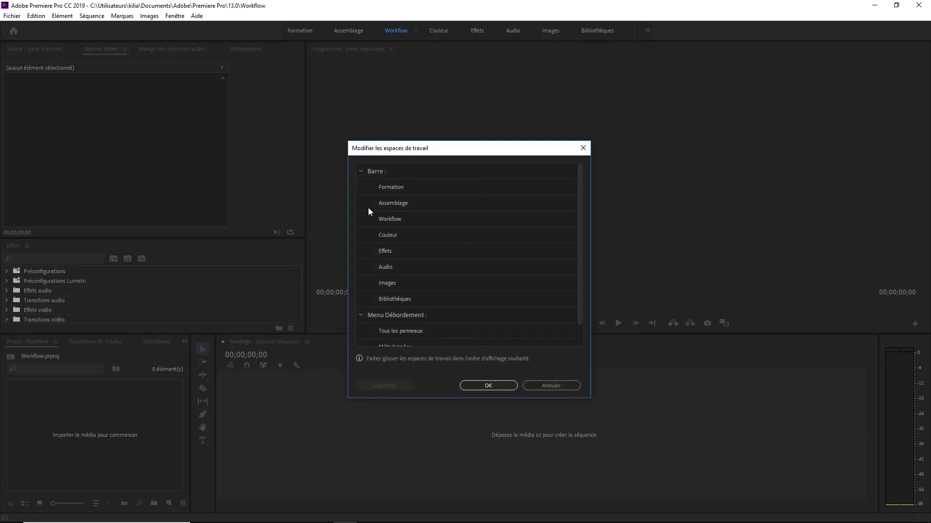
{"action": "left_click_drag", "start_coordinate": [400, 215], "coordinate": [400, 174]}
{"action": "left_click", "coordinate": [488, 385]}
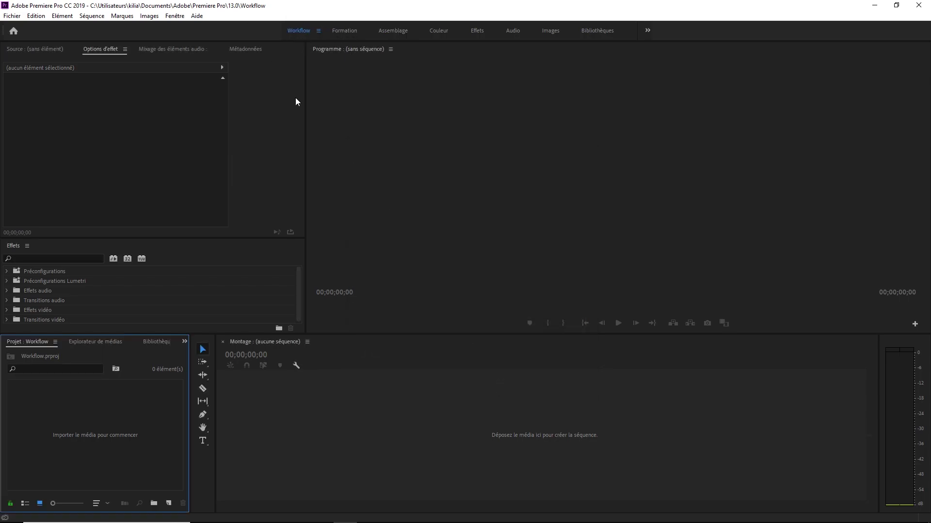
Import Intro 2019.mp4 from the 02 Vidéo building folder and create a sequence from it in the empty timeline
{"action": "double_click", "coordinate": [140, 407]}
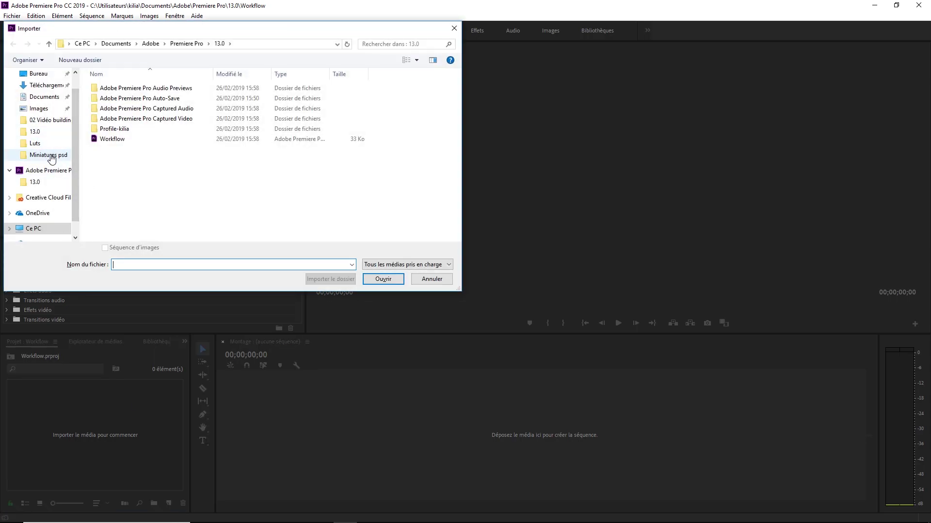
{"action": "left_click", "coordinate": [49, 120]}
{"action": "left_click", "coordinate": [284, 102]}
{"action": "double_click", "coordinate": [283, 100]}
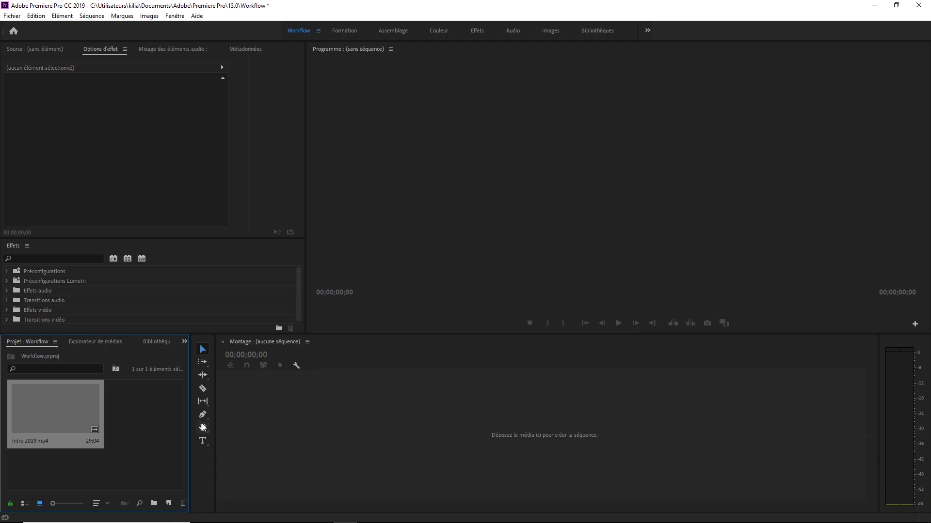
{"action": "left_click", "coordinate": [128, 470]}
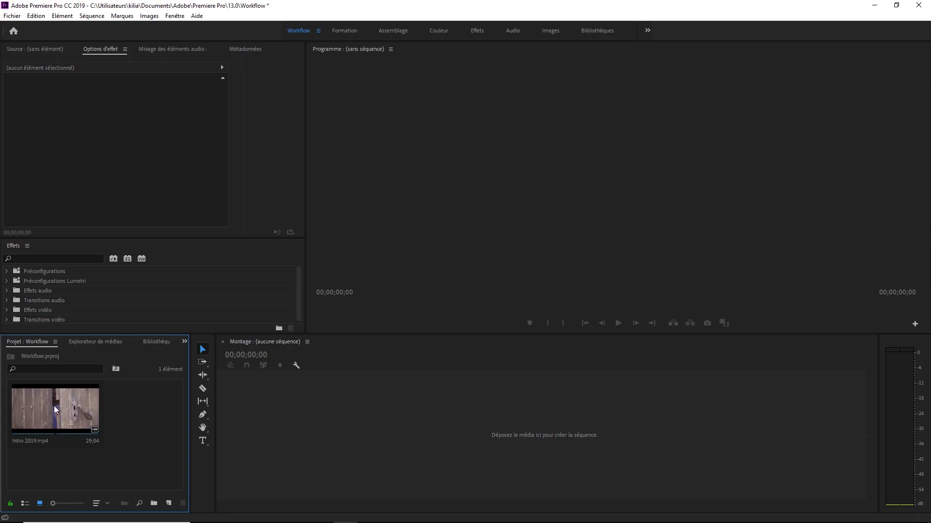
{"action": "left_click_drag", "start_coordinate": [38, 401], "coordinate": [280, 440]}
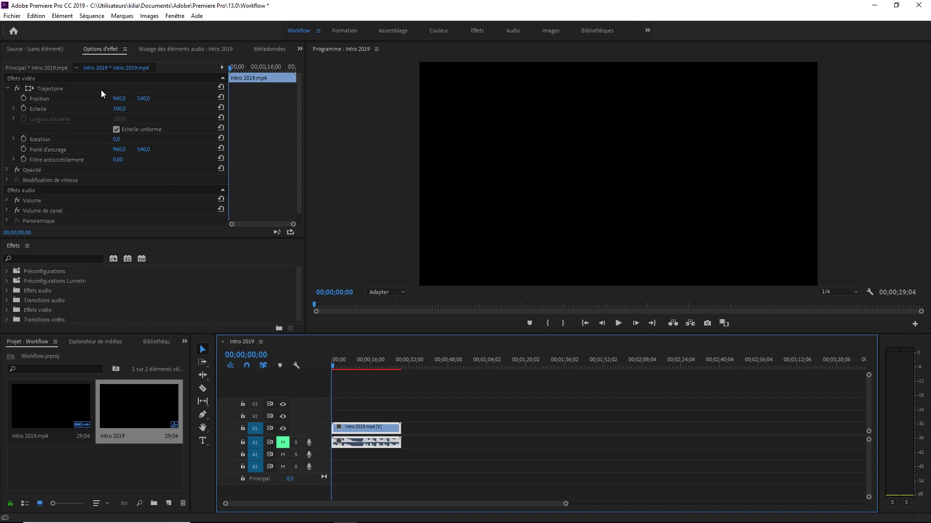
Try out an Echelle of 116 and a Position of 842, 721 on the Intro 2019 clip, and undo these changes
{"action": "left_click", "coordinate": [379, 363]}
{"action": "left_click_drag", "start_coordinate": [119, 109], "coordinate": [243, 101]}
{"action": "left_click_drag", "start_coordinate": [146, 101], "coordinate": [127, 119]}
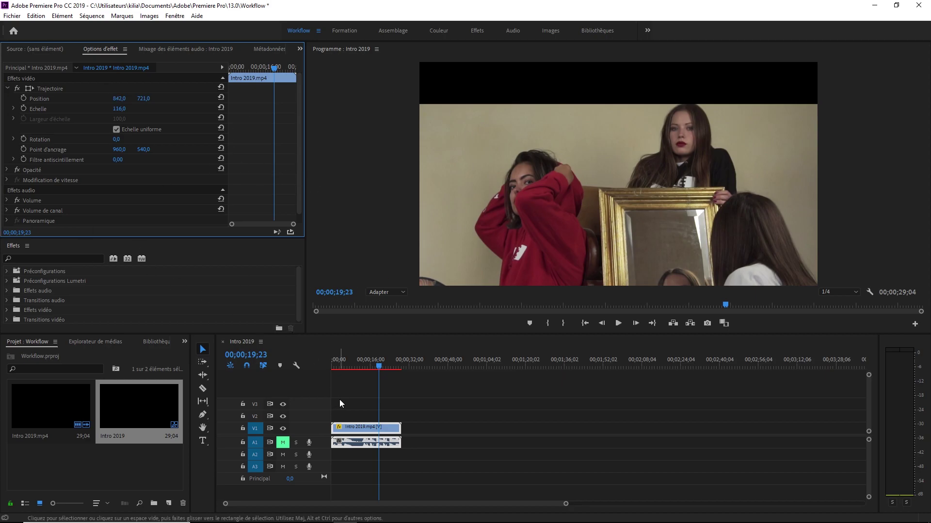
{"action": "key", "text": "ctrl+z"}
{"action": "key", "text": "ctrl+z"}
{"action": "key", "text": "ctrl+z"}
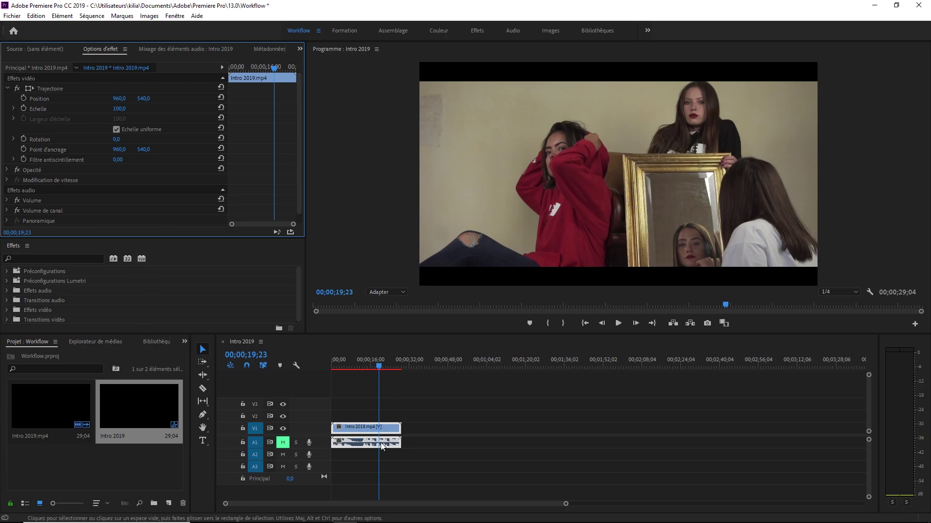
Split the Intro 2019 clip at about 12 seconds with the Razor tool and return to the Selection tool
{"action": "key", "text": "c"}
{"action": "left_click", "coordinate": [362, 443]}
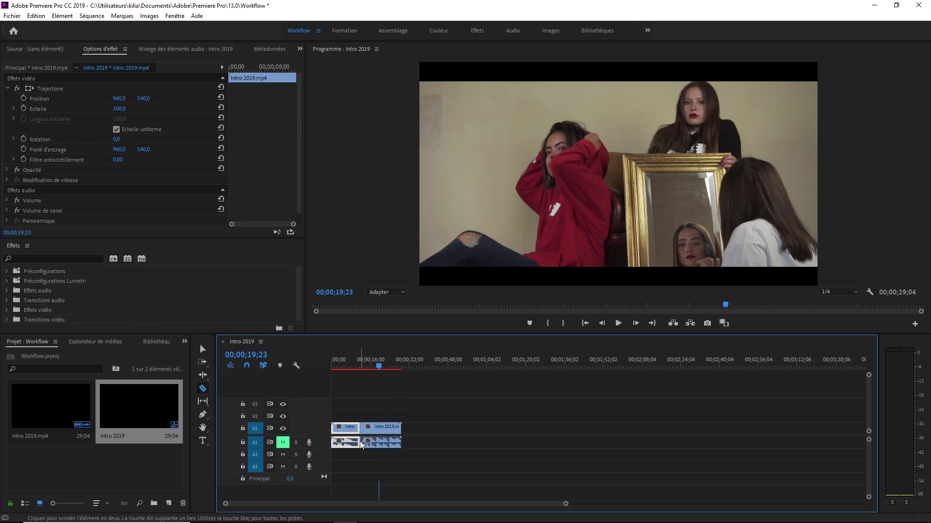
{"action": "key", "text": "v"}
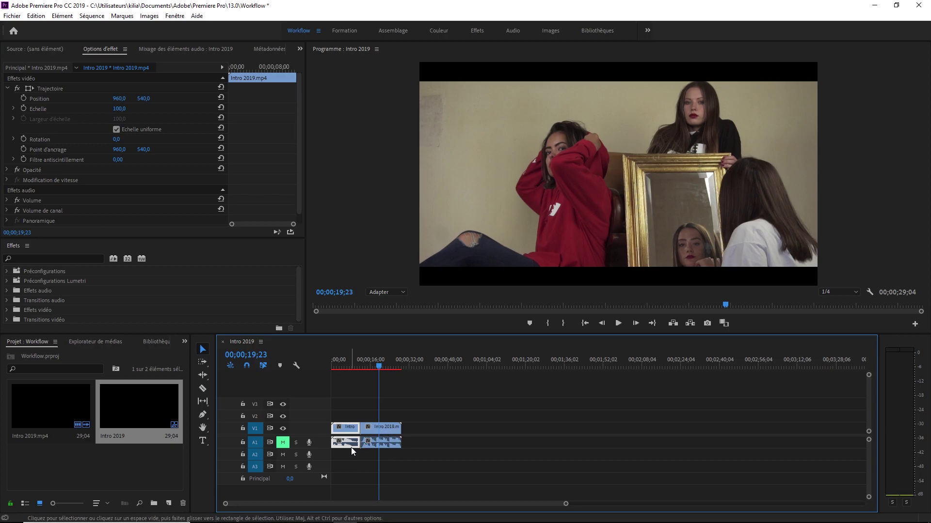
Search the effects for "fondu", select the Puissance constante audio transition and move the playhead to the cut at 00;00;12;12
{"action": "left_click", "coordinate": [56, 260]}
{"action": "type", "text": "fondu"}
{"action": "scroll", "coordinate": [46, 310], "scroll_direction": "down", "scroll_amount": 2}
{"action": "left_click_drag", "start_coordinate": [48, 310], "coordinate": [360, 442]}
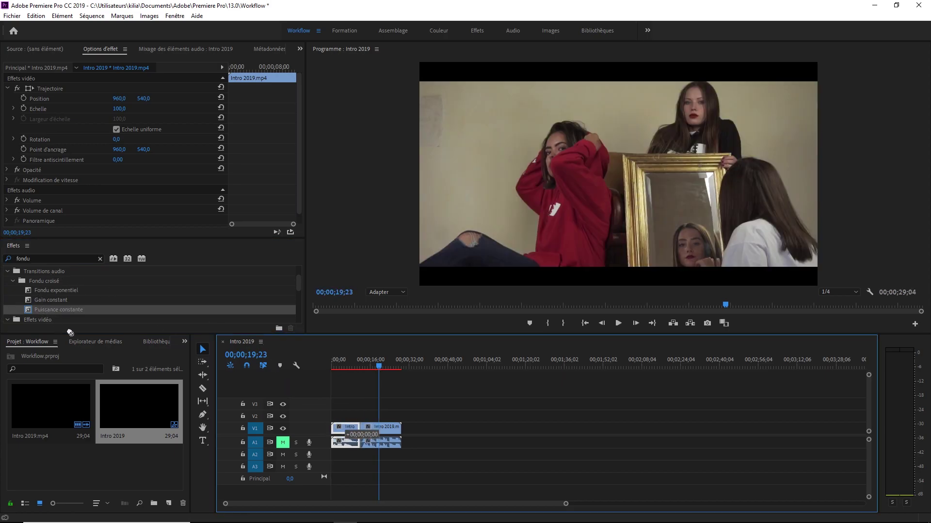
{"action": "left_click", "coordinate": [41, 311]}
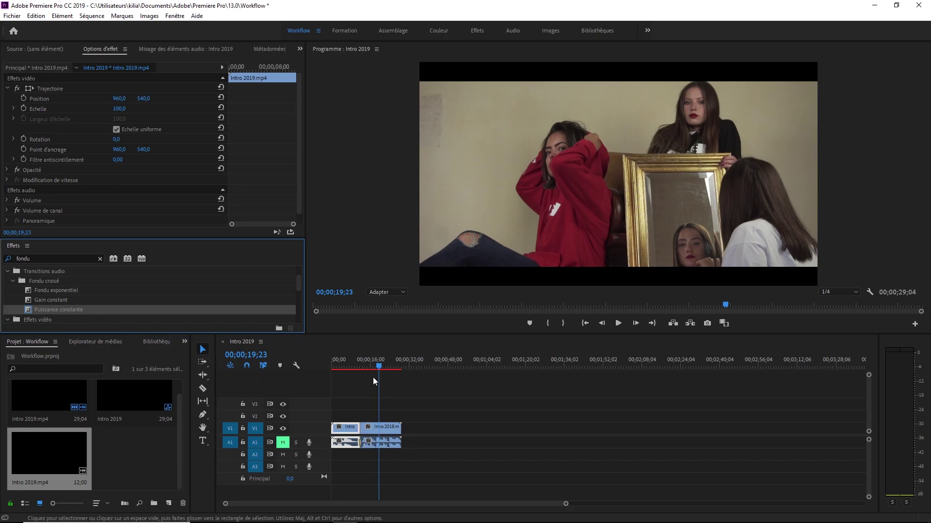
{"action": "left_click", "coordinate": [363, 363]}
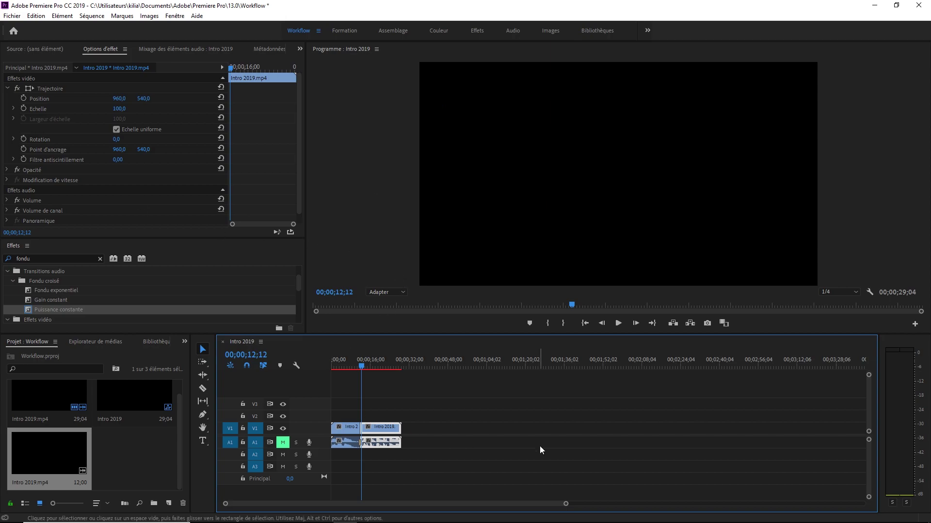
Examine the Moniteur Lumetri scope in the Couleur workspace with the playhead at 00;00;22;17, and return to the Workflow workspace
{"action": "left_click", "coordinate": [436, 29]}
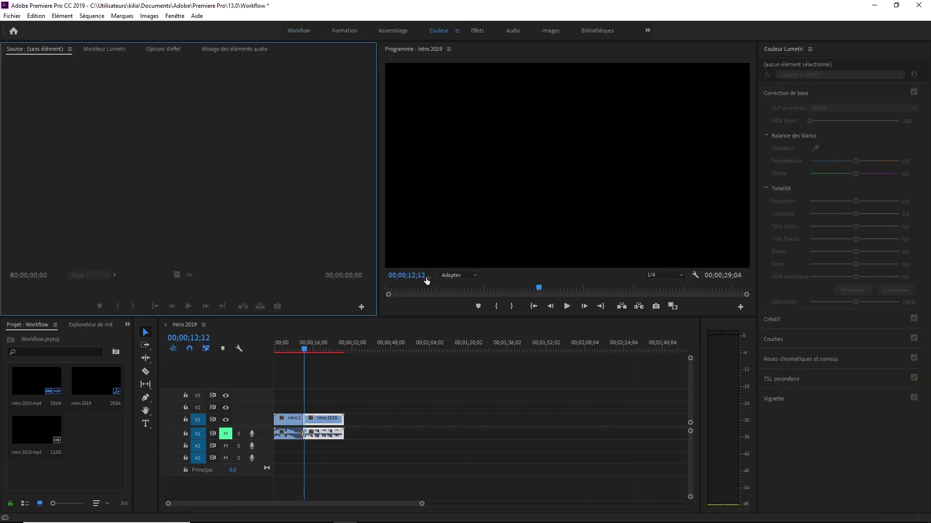
{"action": "left_click", "coordinate": [104, 49]}
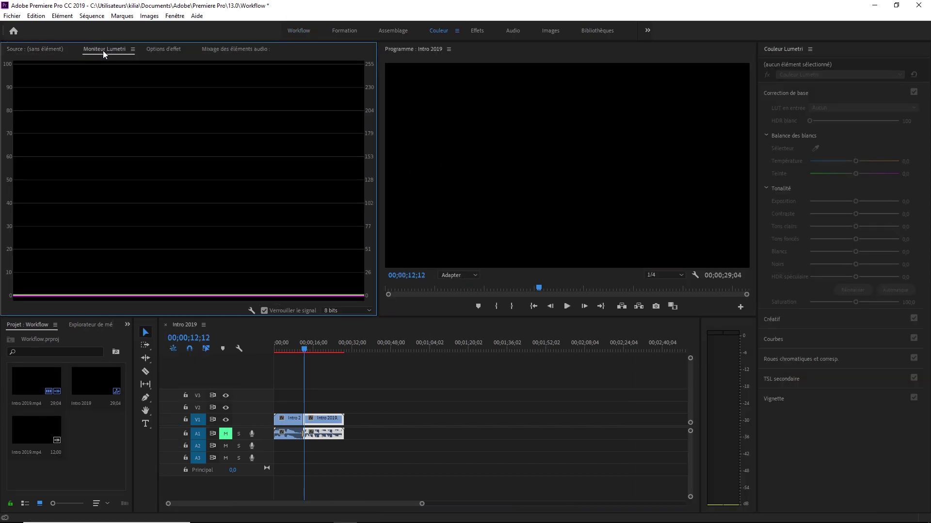
{"action": "left_click", "coordinate": [329, 347]}
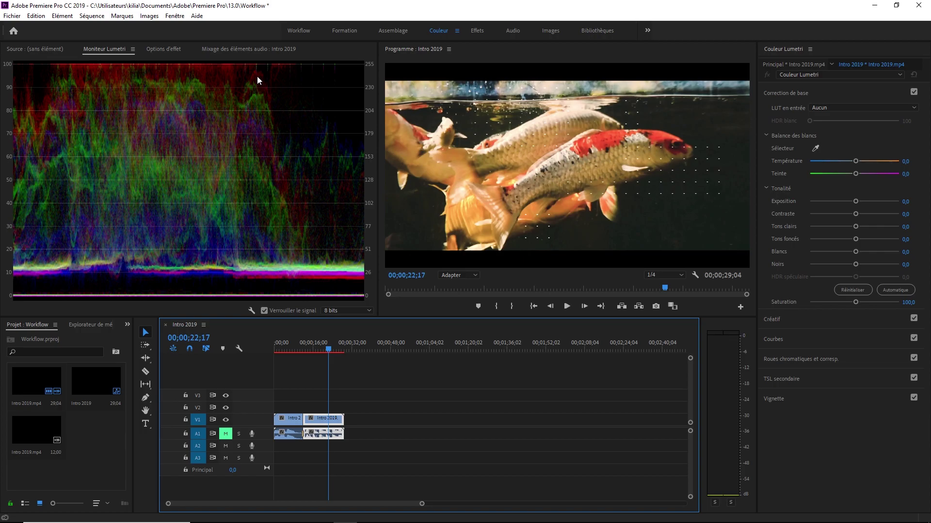
{"action": "left_click", "coordinate": [307, 30]}
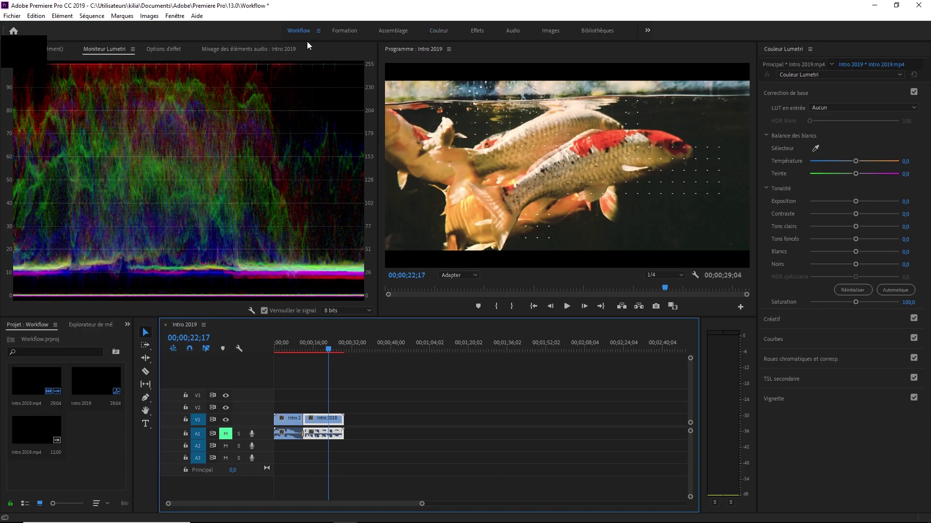